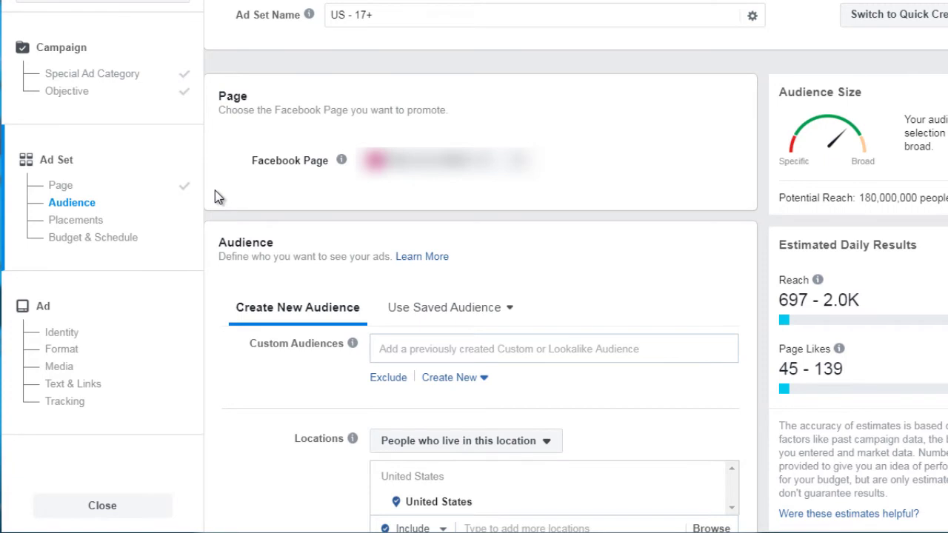
Review the ad set's custom audience creation choices and the available location targeting types without changing them
scroll(215, 193, "down", 3)
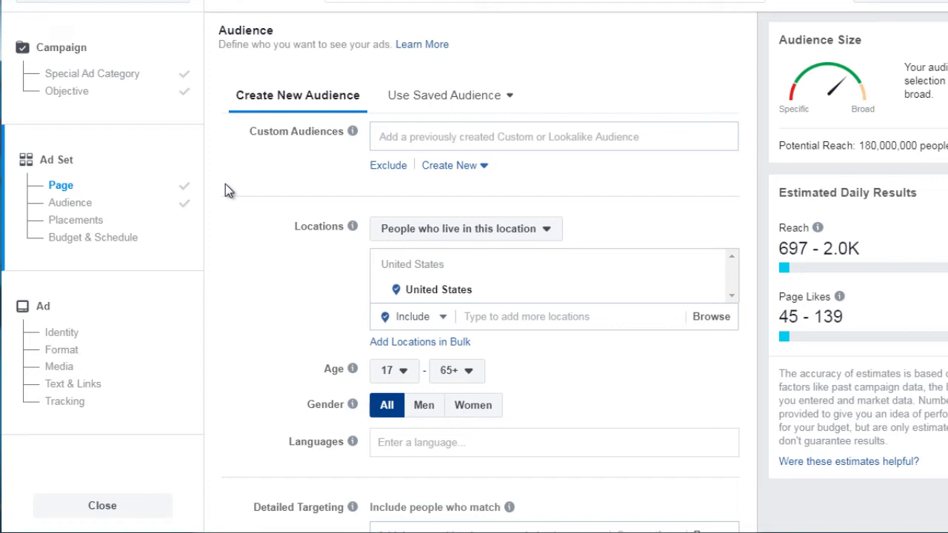
left_click(449, 167)
left_click(289, 204)
scroll(289, 204, "down", 3)
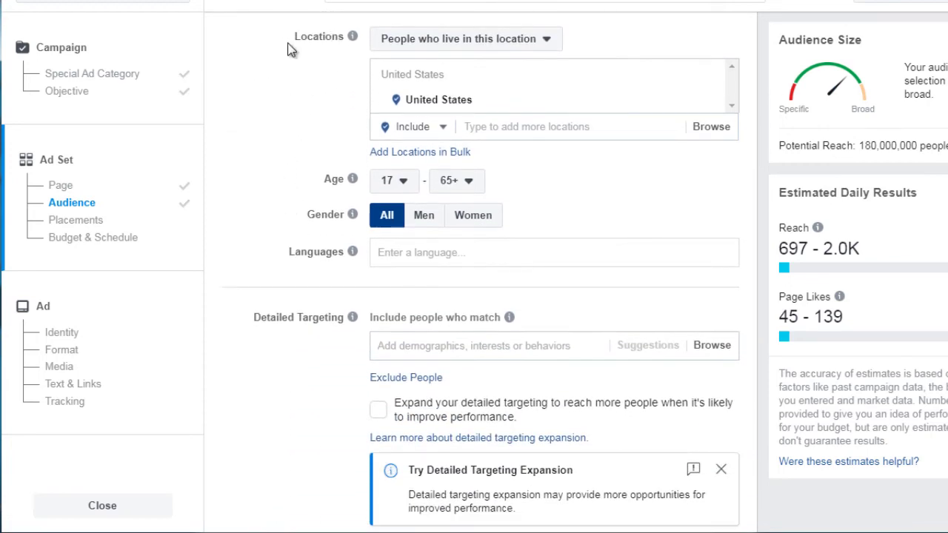
left_click(439, 45)
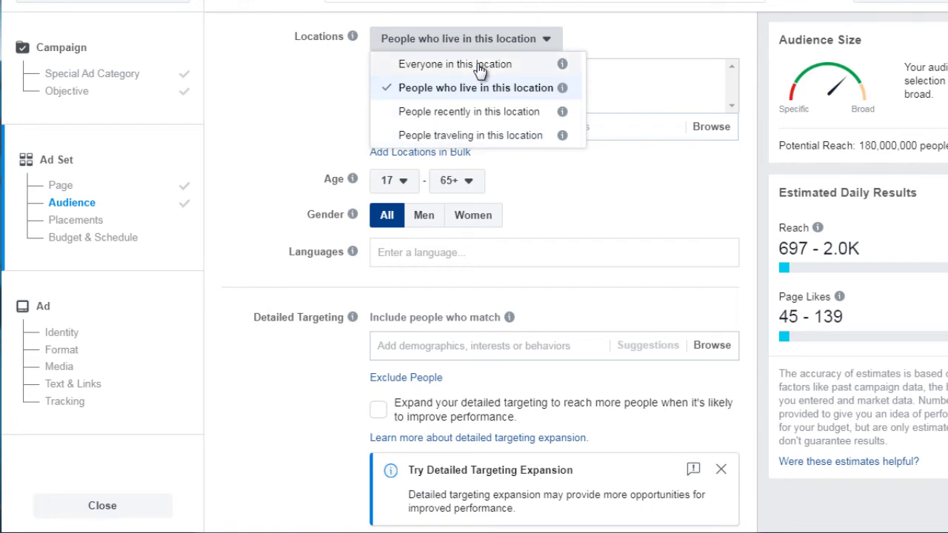
left_click(319, 77)
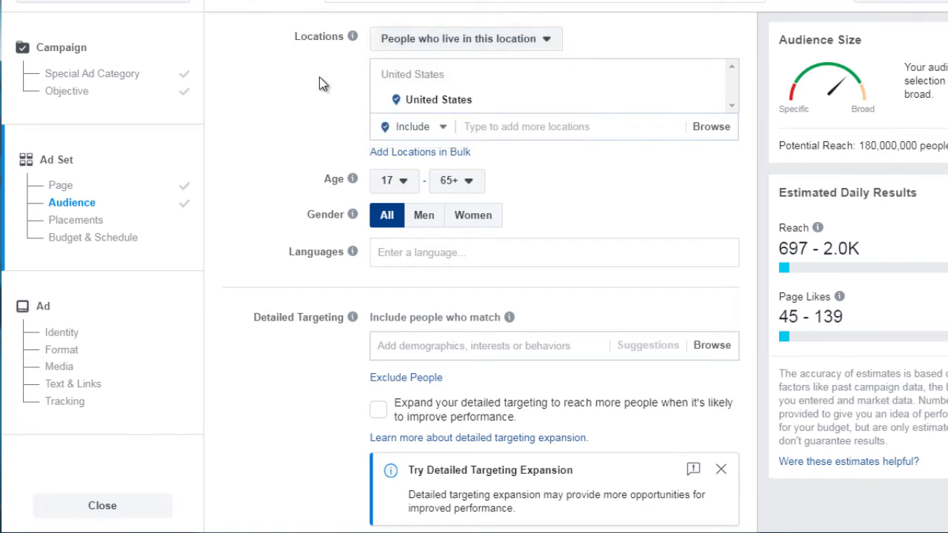
Replace the United States with Dhaka, Dhaka Division, Bangladesh as the ad set's targeted location
mouse_move(711, 101)
mouse_move(709, 82)
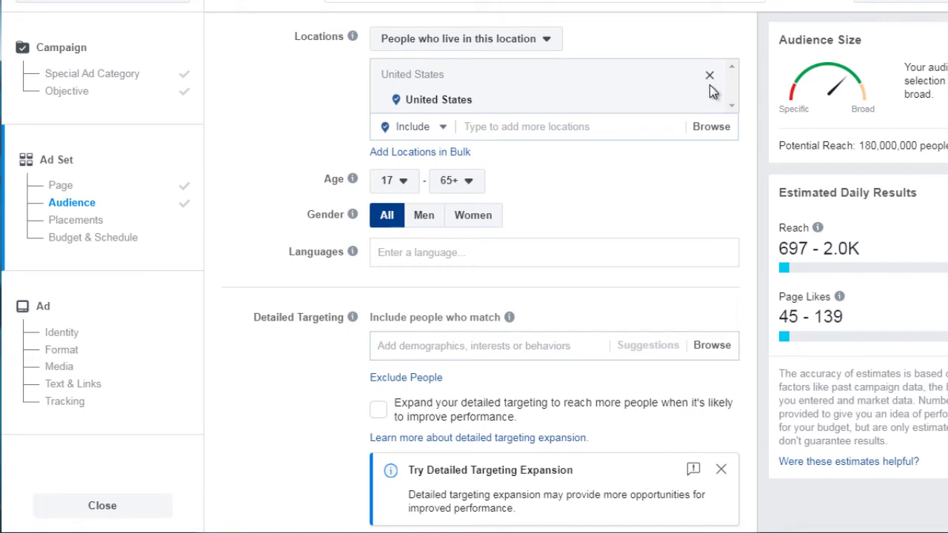
left_click(710, 84)
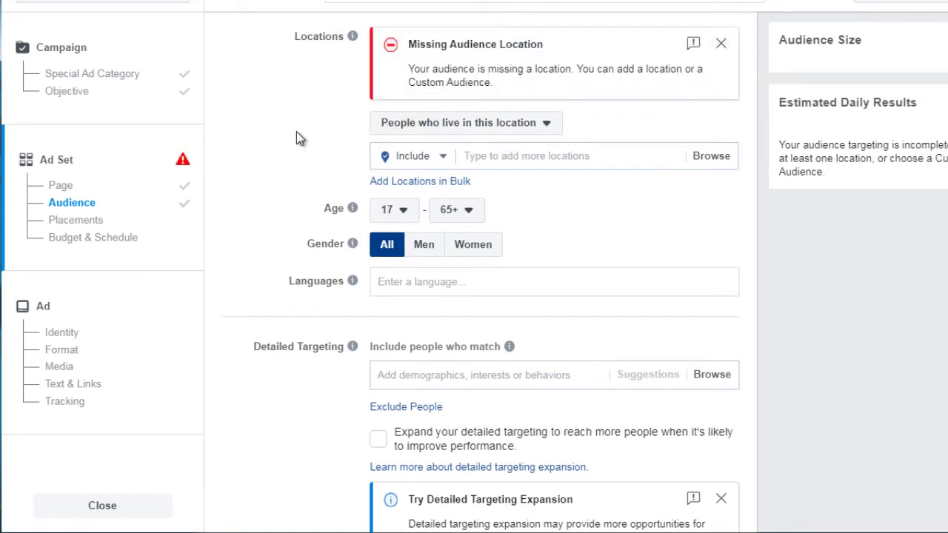
left_click(494, 157)
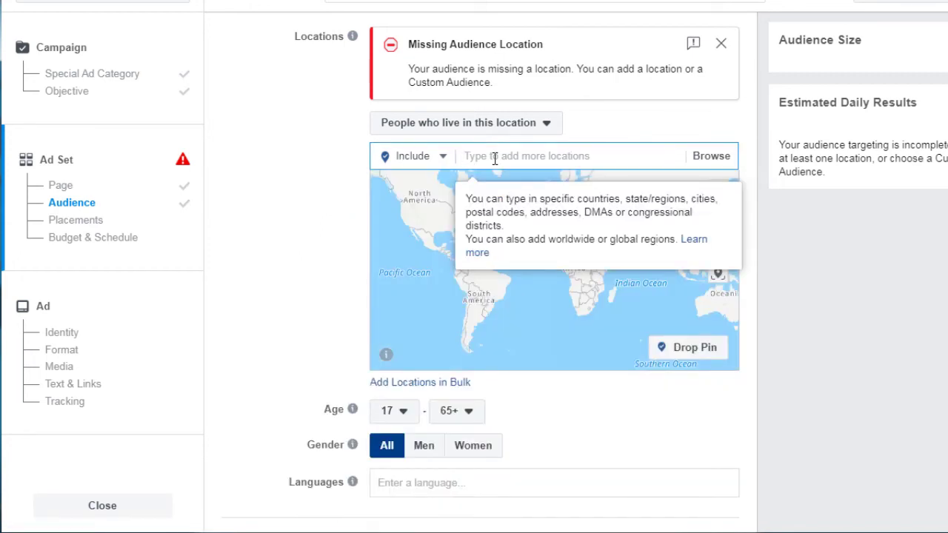
type("Ban")
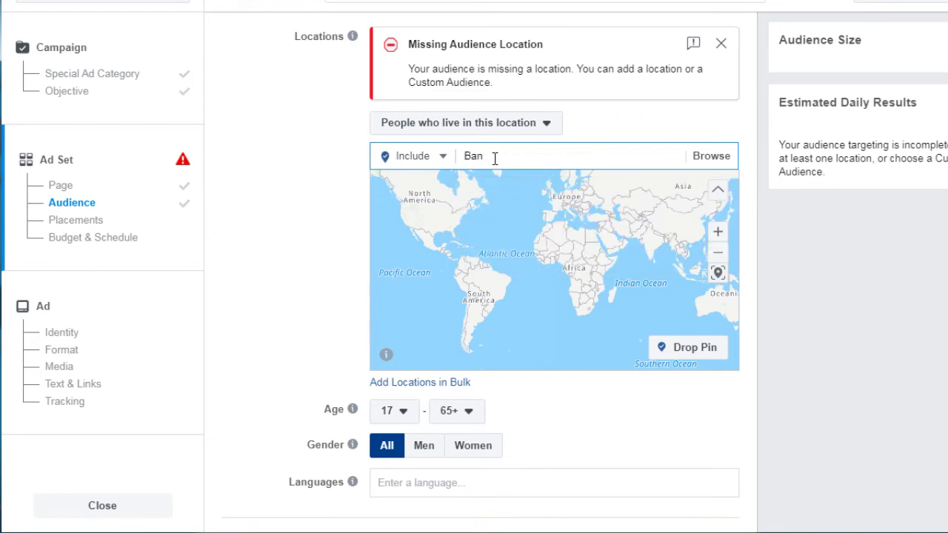
type("glade")
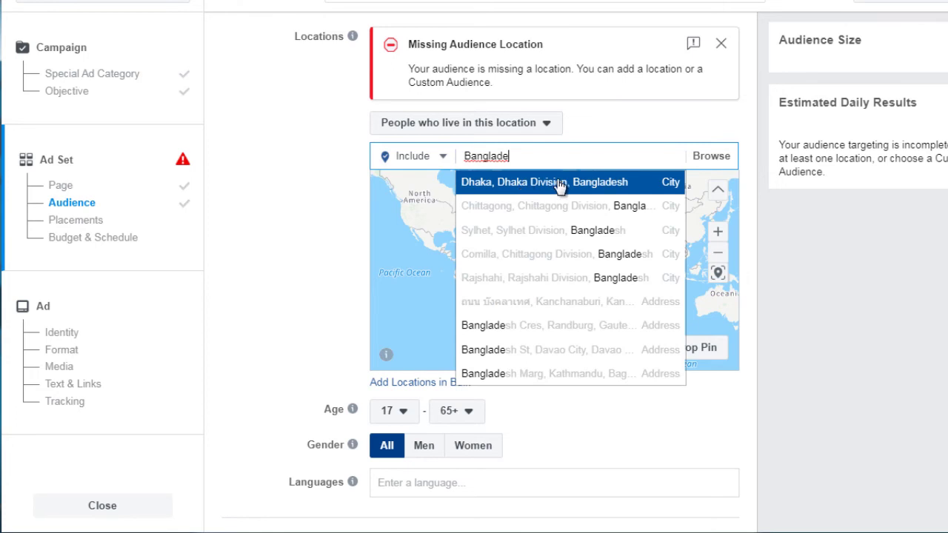
key("Return")
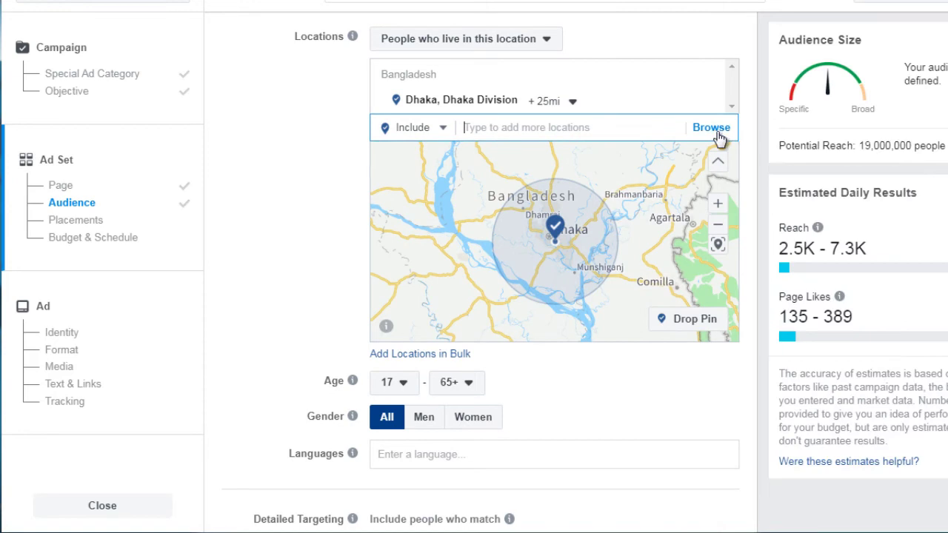
Browse the location regions and examine the countries covered by the region groups and the free trade areas
left_click(712, 129)
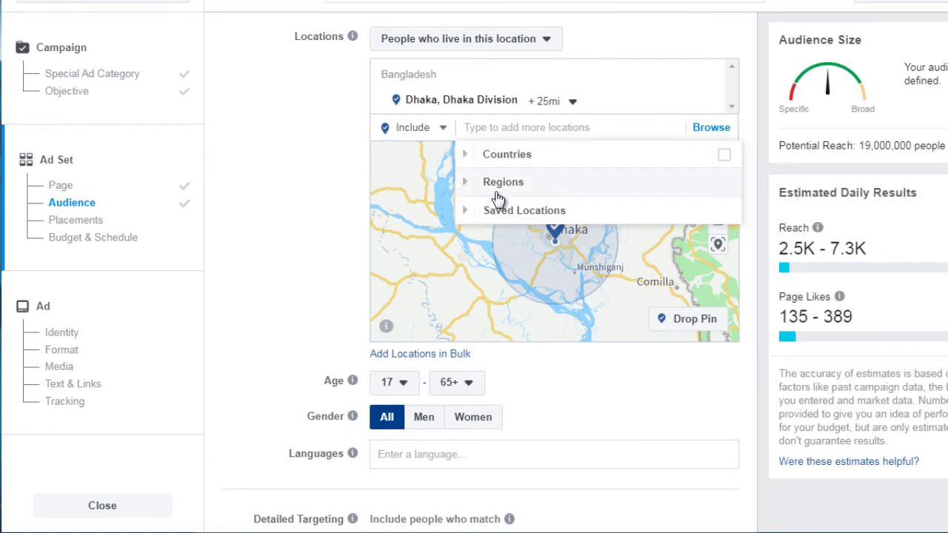
left_click(465, 185)
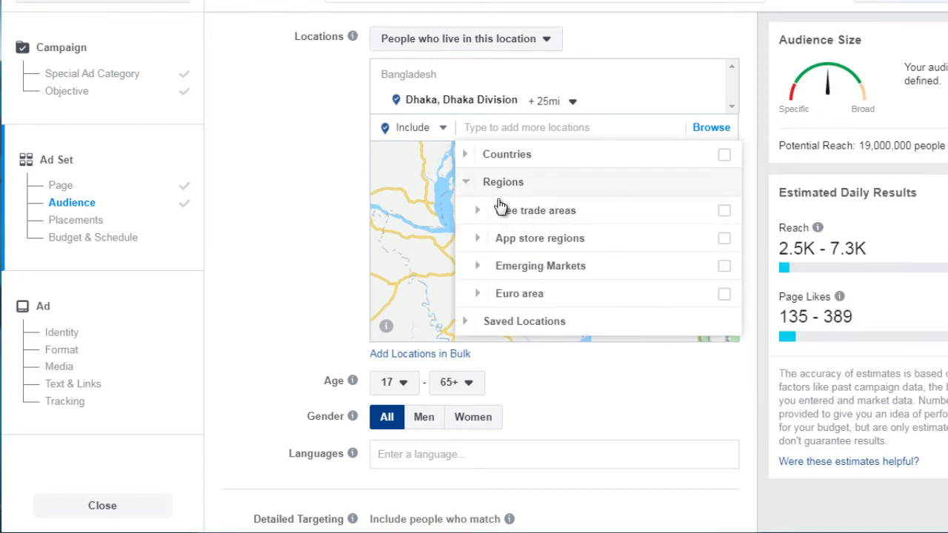
mouse_move(502, 214)
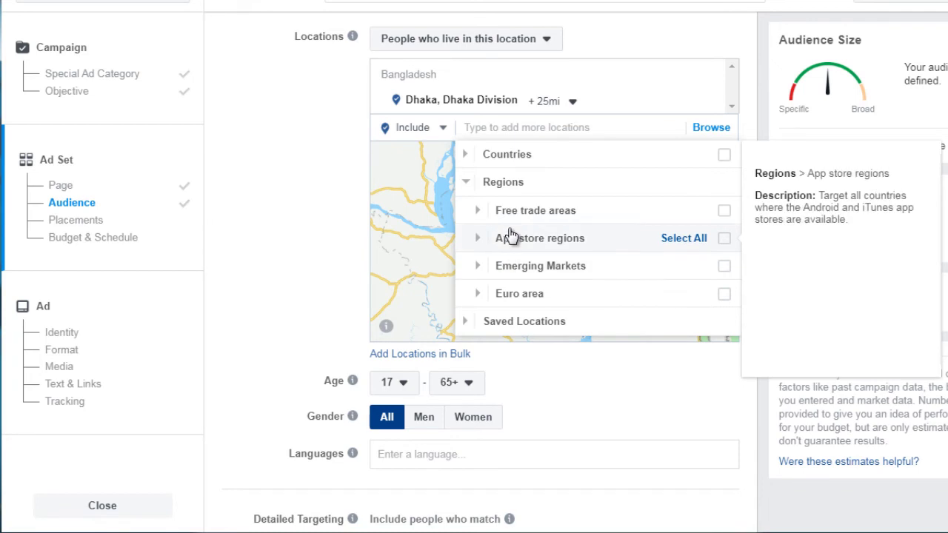
mouse_move(508, 268)
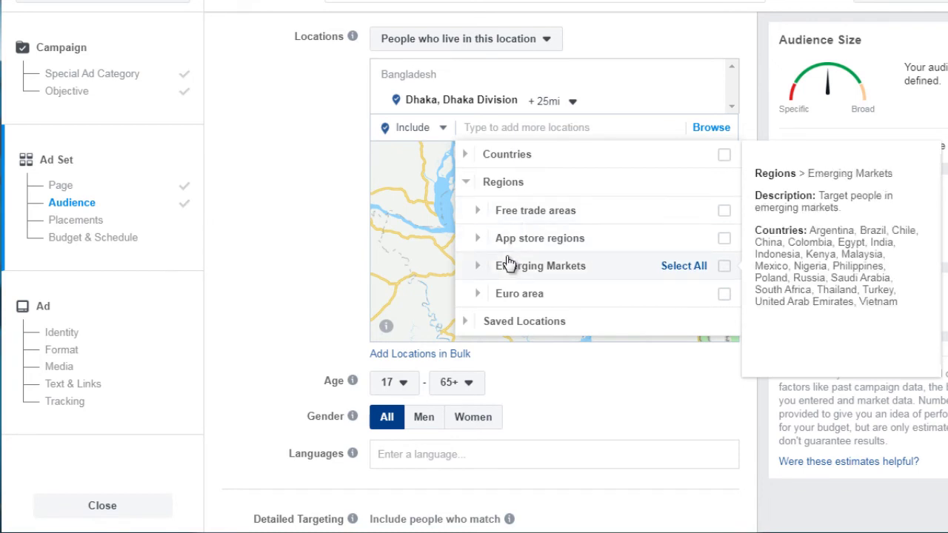
mouse_move(501, 293)
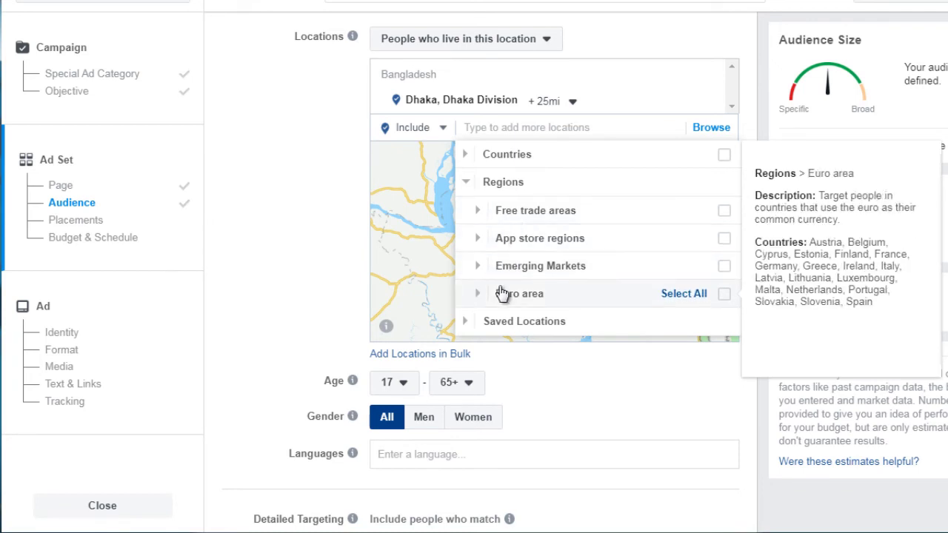
left_click(481, 213)
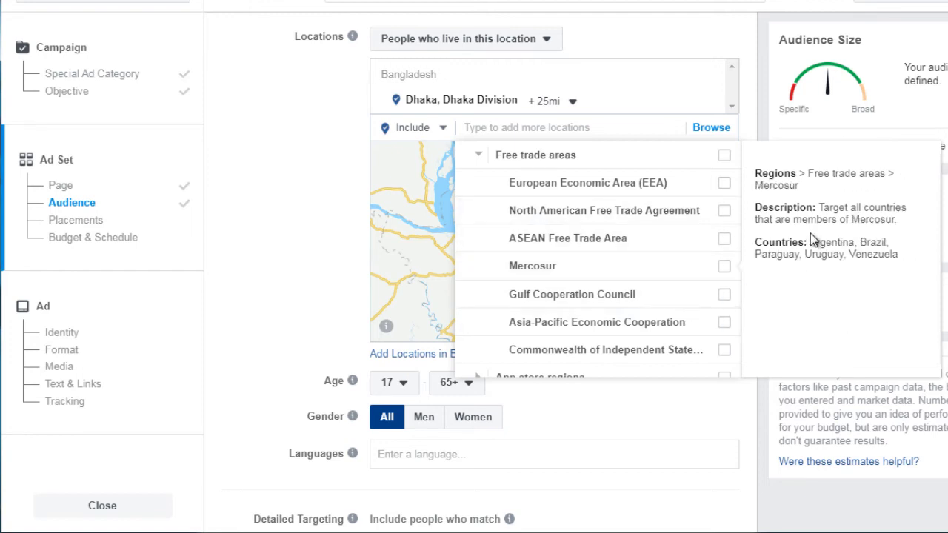
left_click(354, 189)
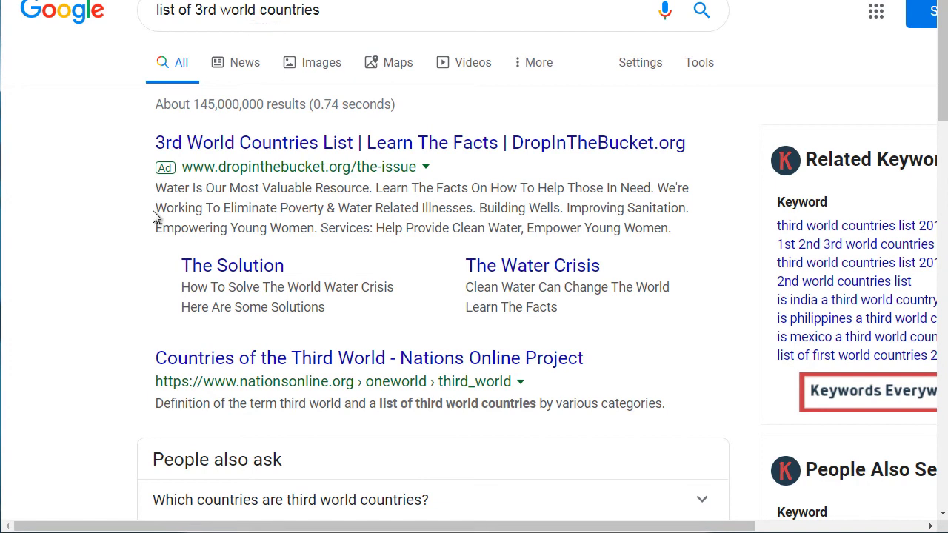
In the Google results for "list of 3rd world countries", expand "Which countries are third world countries?" and open its World Population Review source separately
scroll(130, 237, "down", 6)
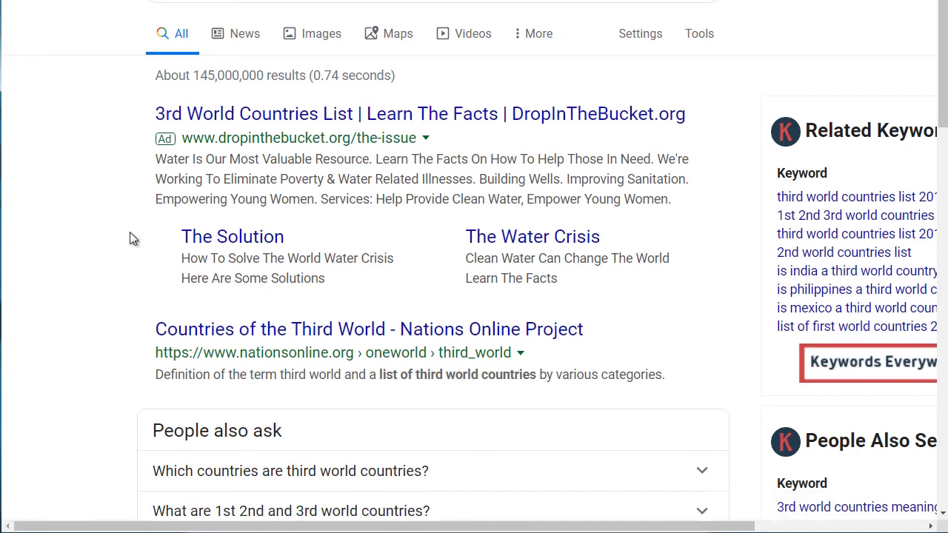
scroll(131, 240, "up", 2)
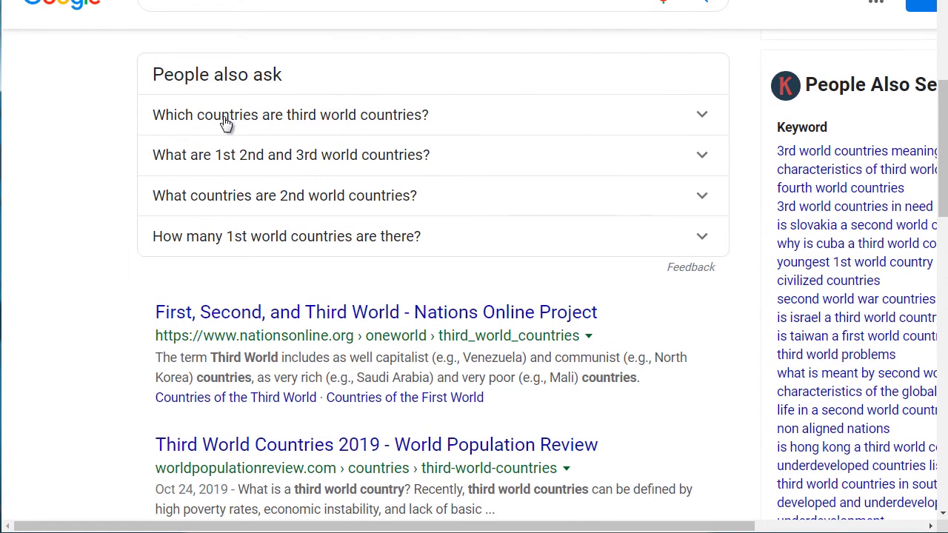
left_click(226, 123)
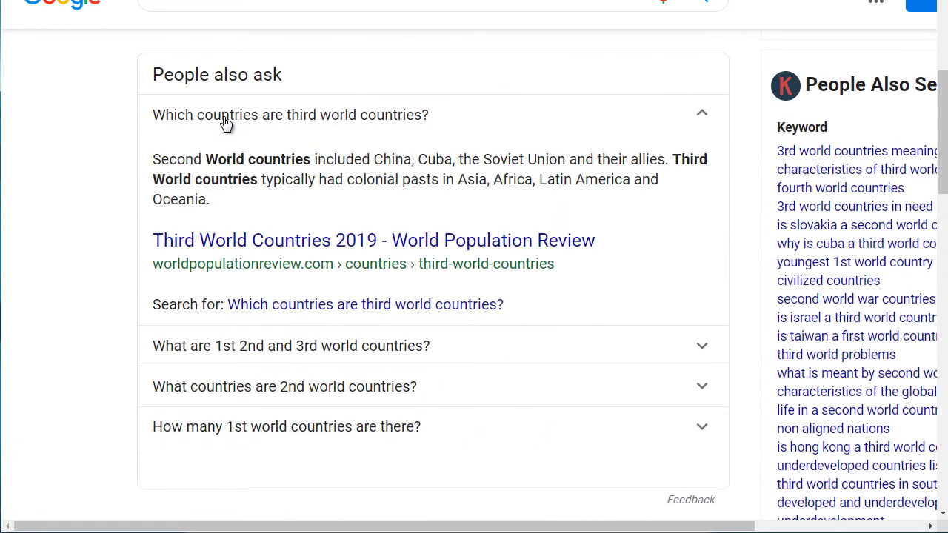
right_click(287, 245)
left_click(330, 256)
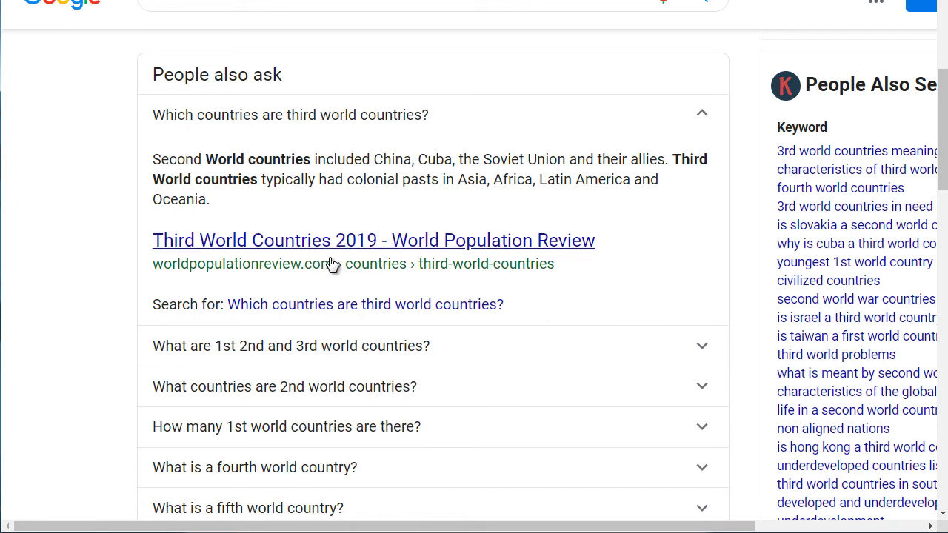
scroll(114, 178, "down", 1)
scroll(113, 178, "down", 5)
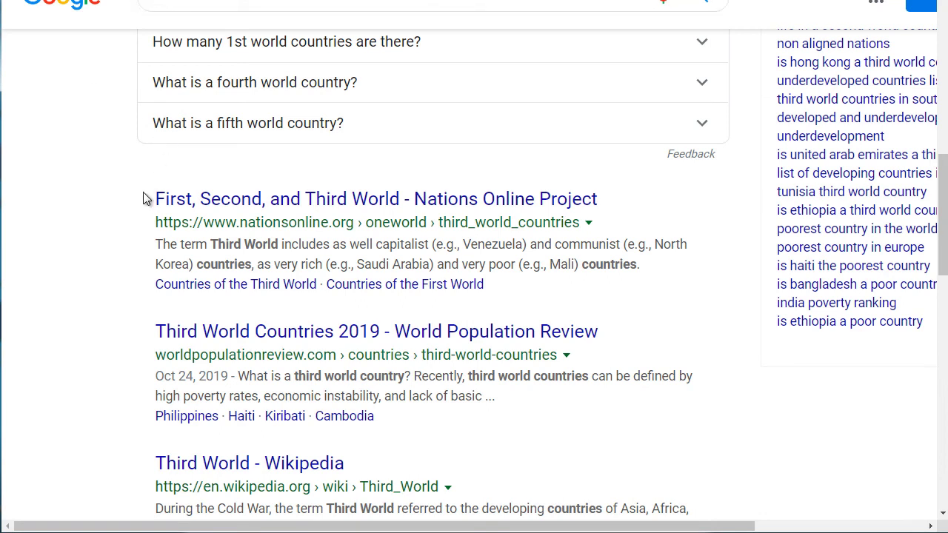
On the Third World Countries 2019 page, sort the country table by population from largest to smallest and select the name Myanmar
key("ctrl+Tab")
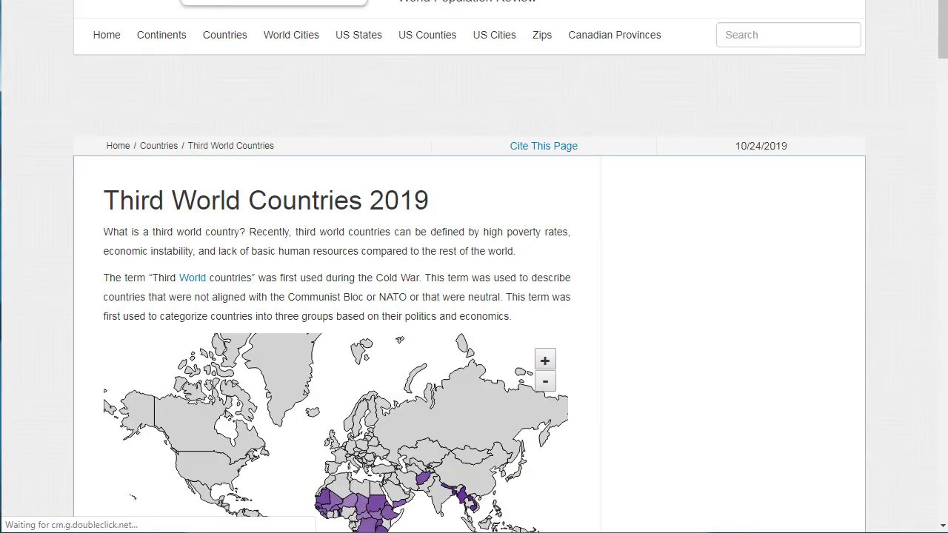
left_click_drag(943, 30, 944, 318)
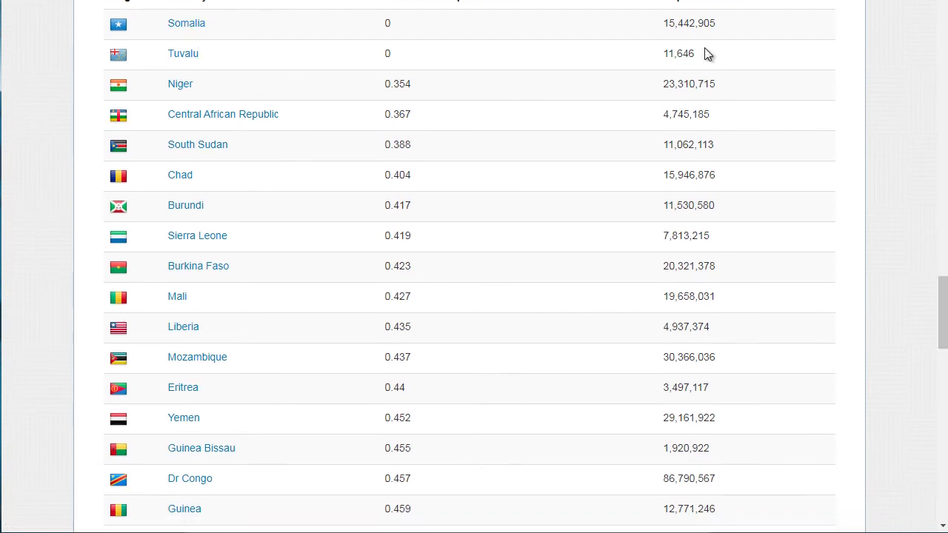
left_click(701, 5)
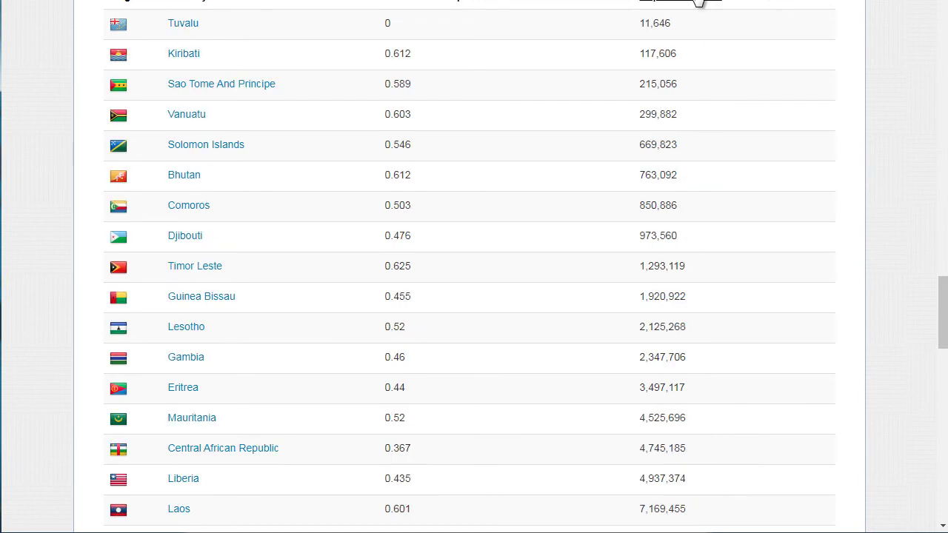
left_click(685, 4)
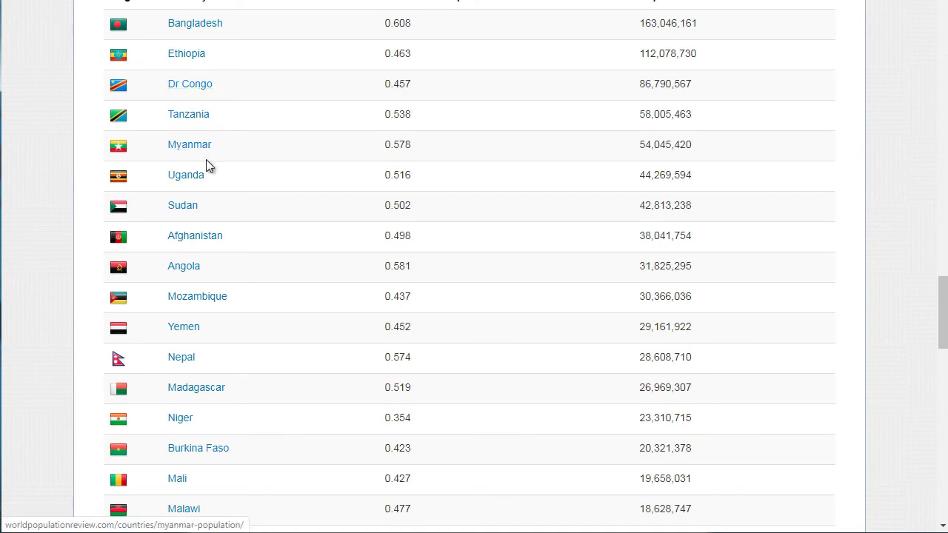
left_click_drag(213, 148, 171, 148)
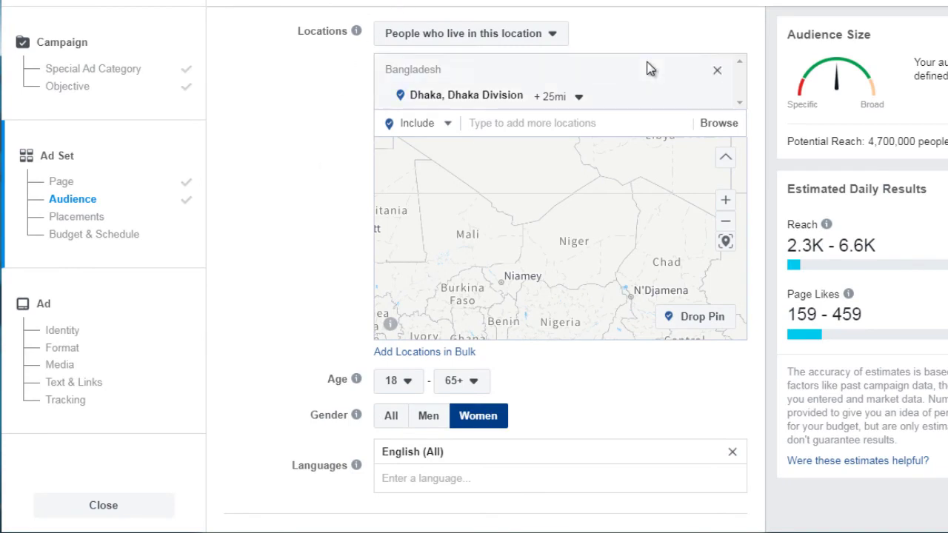
Back in the ad set, add the country Myanmar to the targeted locations
left_click(524, 123)
type("Myanmar")
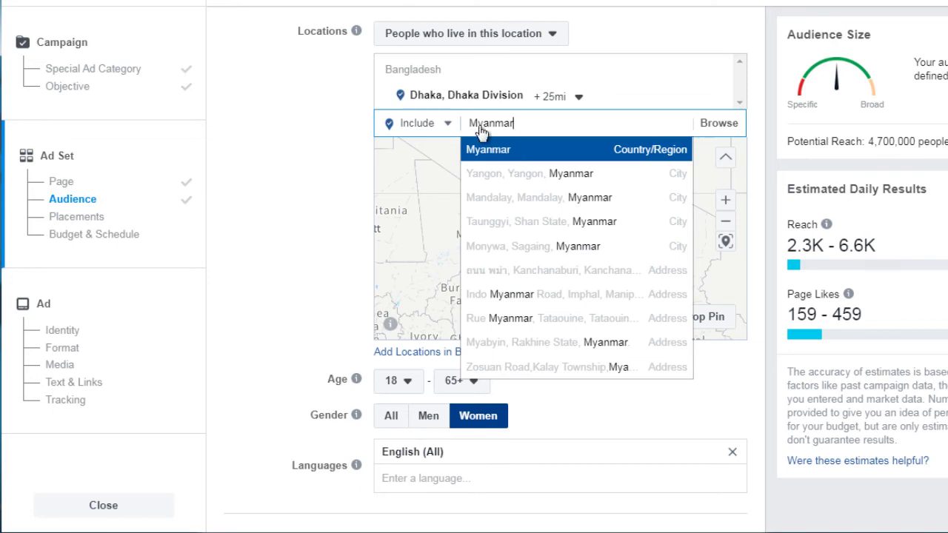
left_click(544, 158)
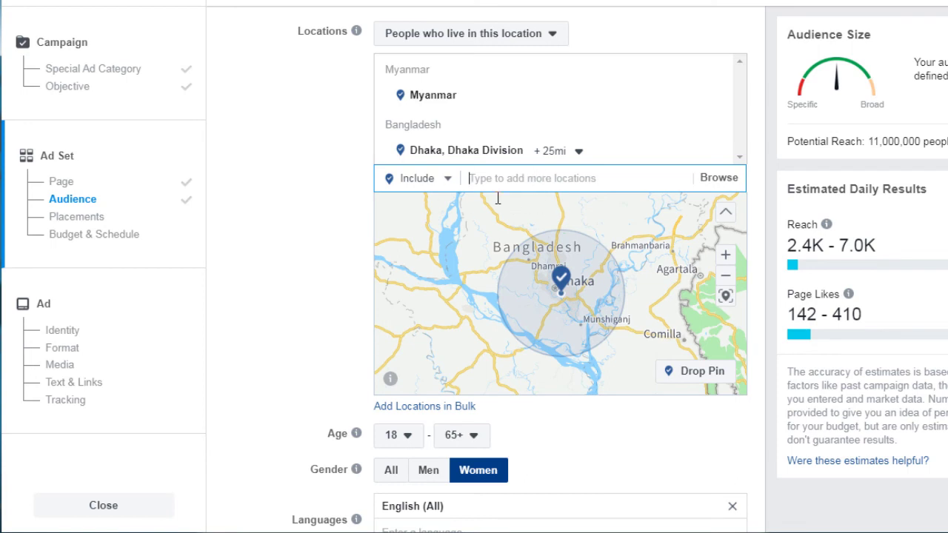
left_click(322, 284)
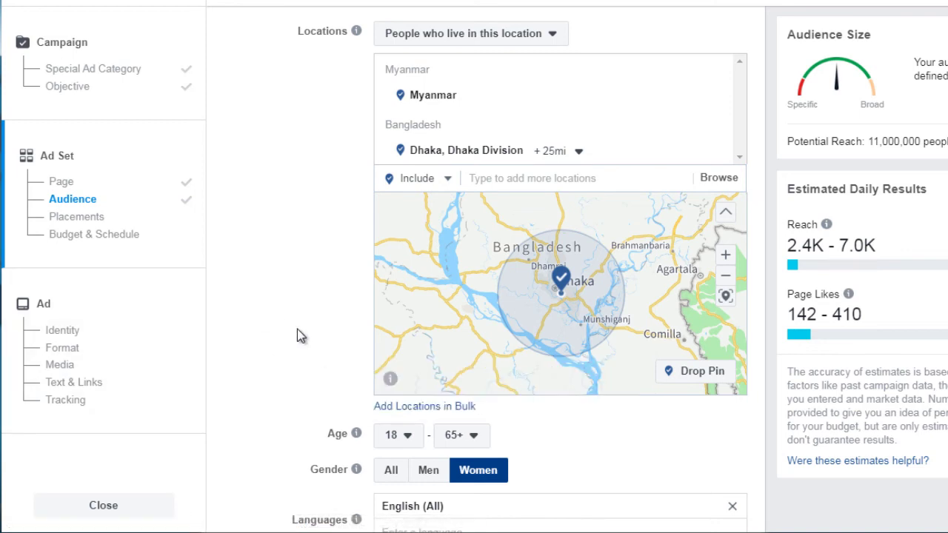
Change the gender setting of the ad set's audience to All
scroll(297, 329, "down", 3)
scroll(297, 329, "down", 1)
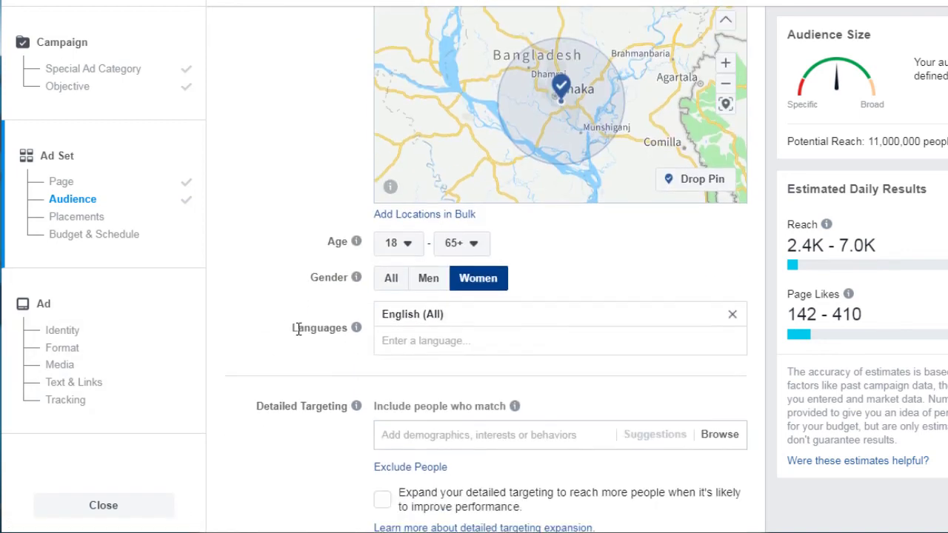
scroll(255, 288, "down", 3)
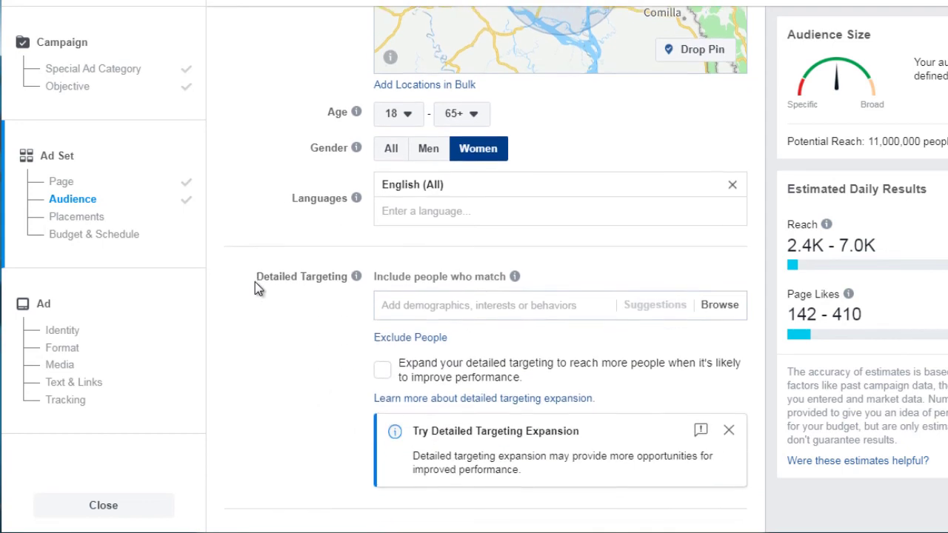
scroll(255, 282, "down", 1)
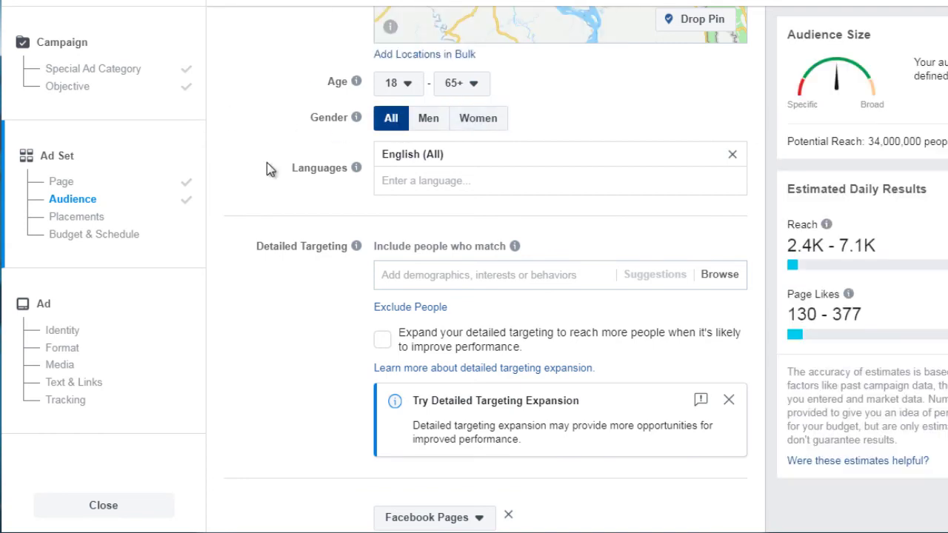
Search the audience's language options for English
left_click(413, 183)
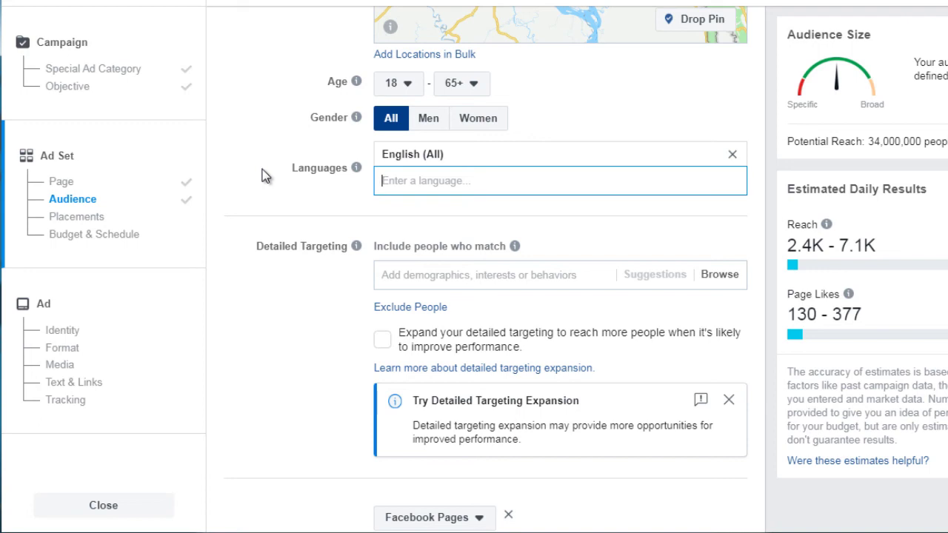
type("English")
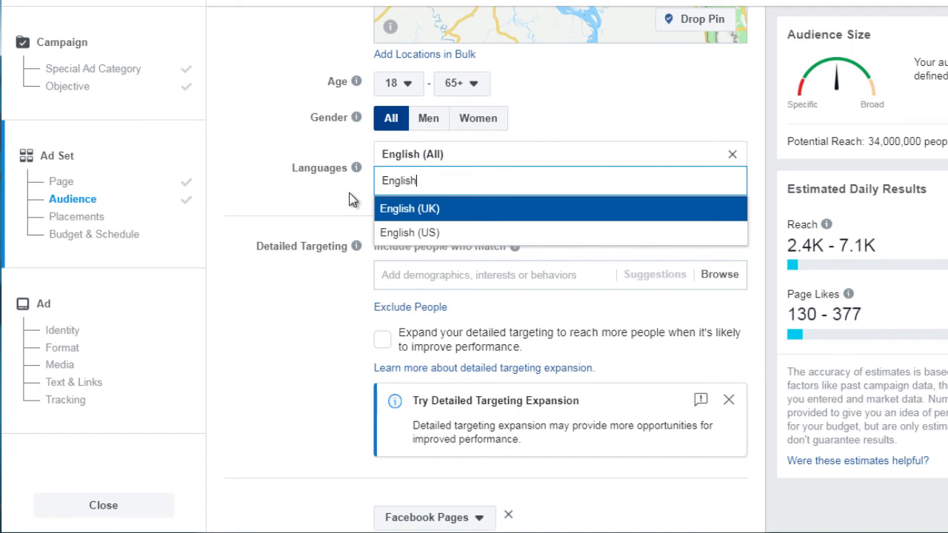
left_click(428, 161)
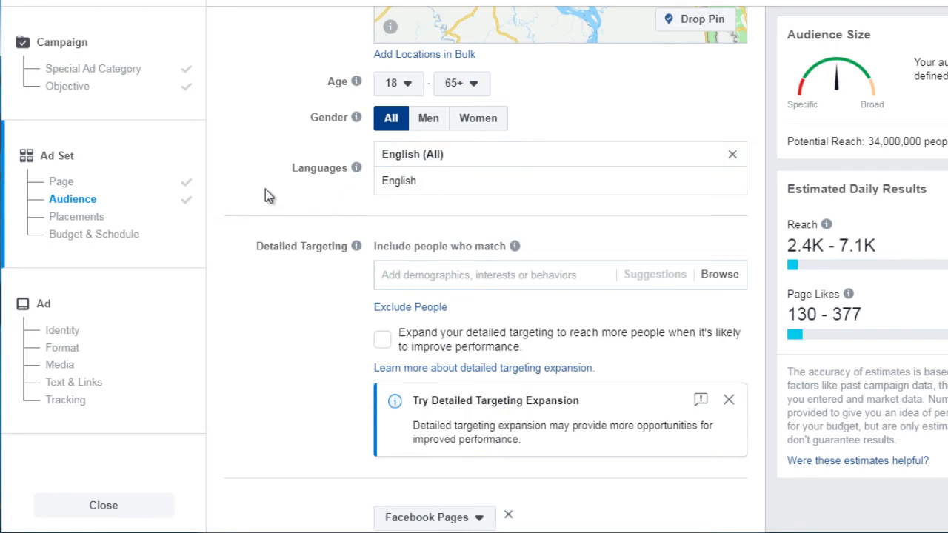
Search detailed targeting for "motivational" and add the interest Motivational Quotes to the included audience
scroll(268, 194, "down", 1)
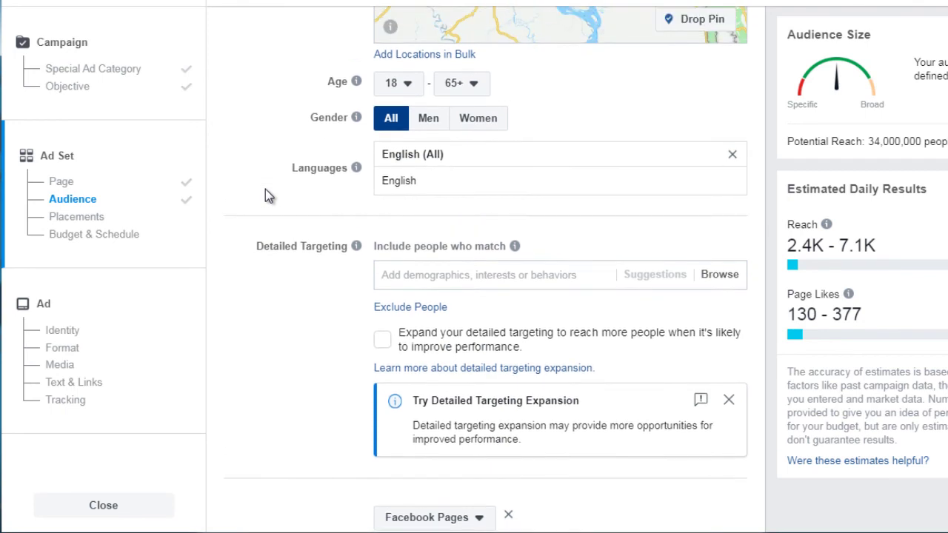
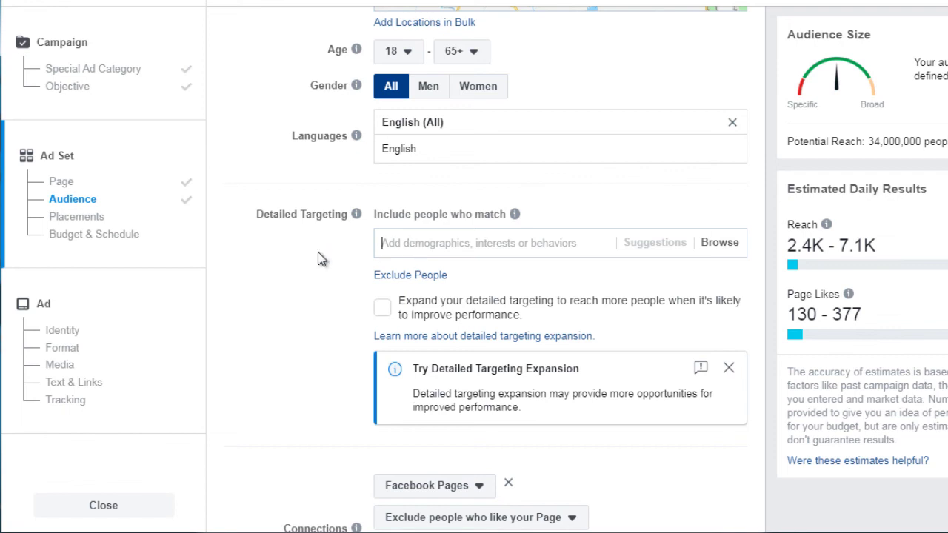
type("mo")
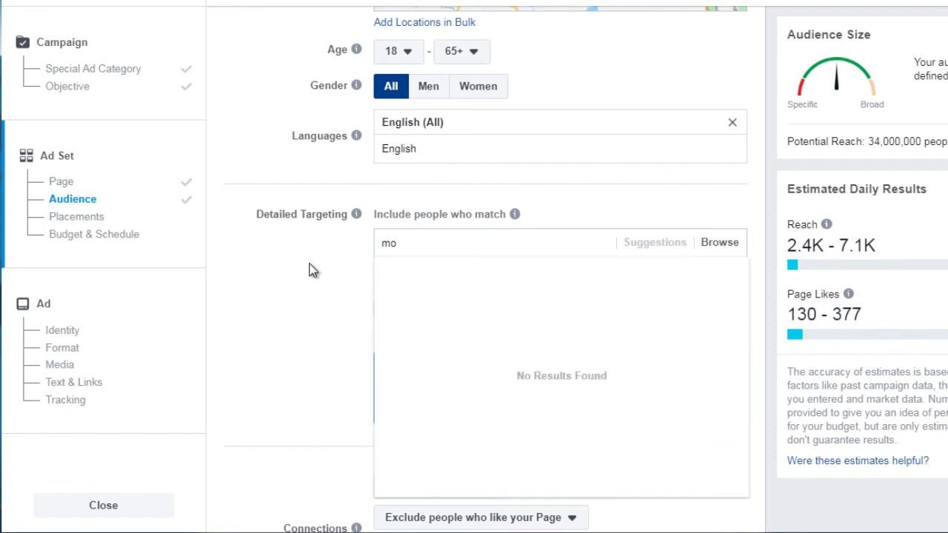
type("tivational")
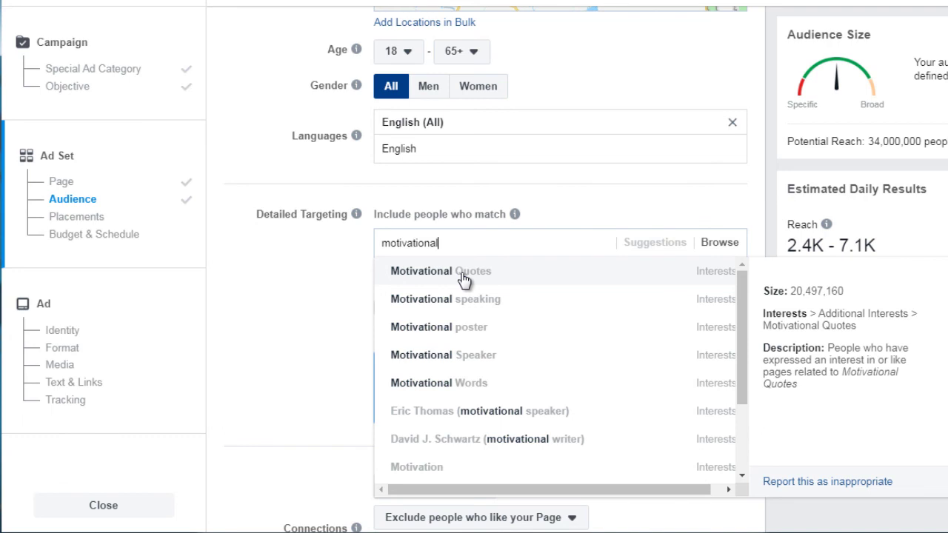
key("Return")
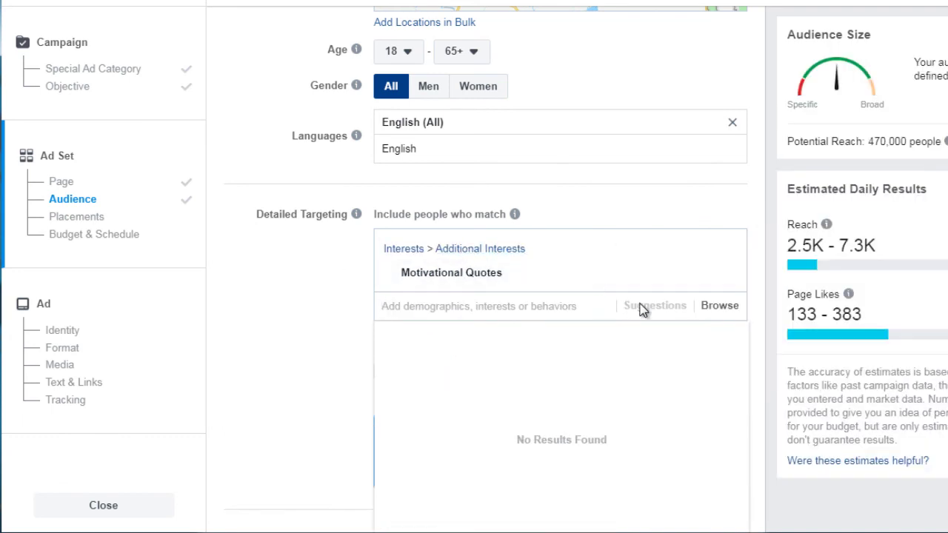
Try another detailed targeting search for "motivational quotes" and clear the search text
type("mot")
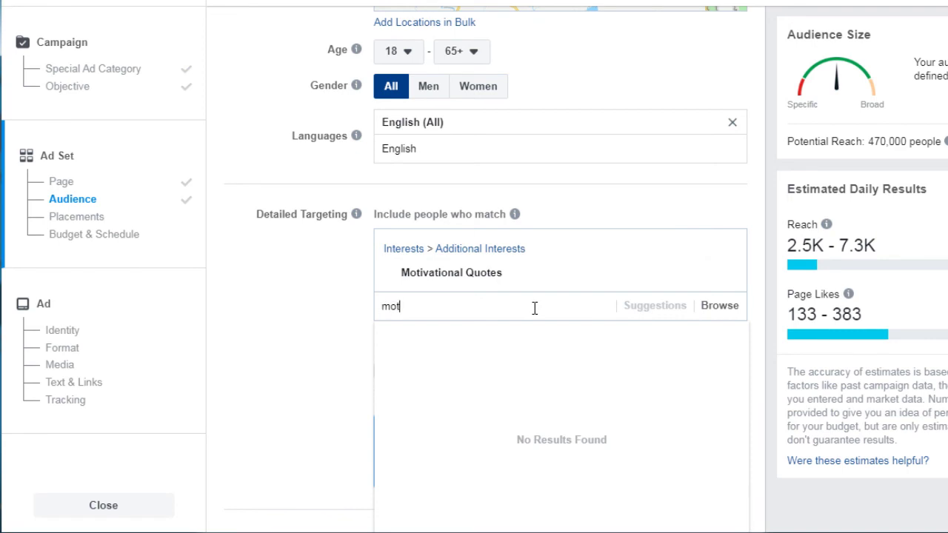
type("ivational quotes")
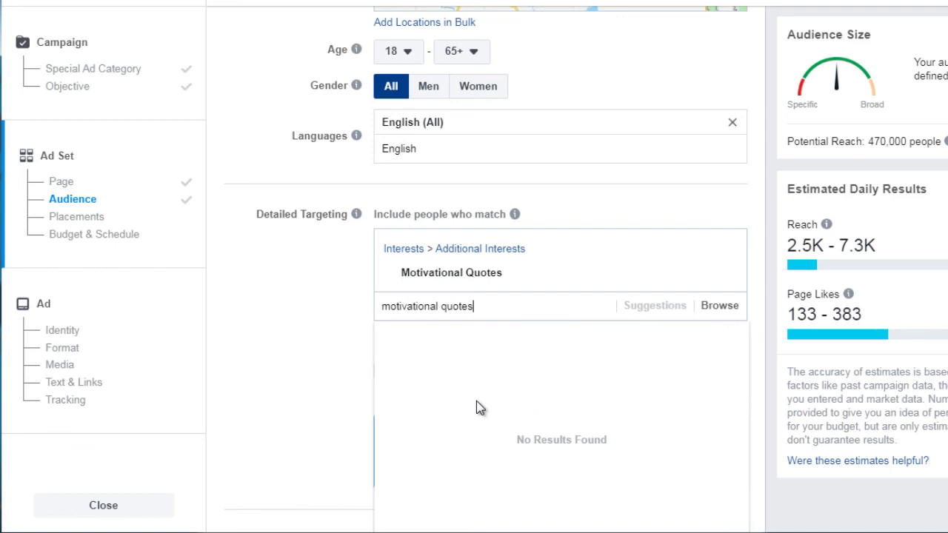
left_click_drag(472, 306, 373, 313)
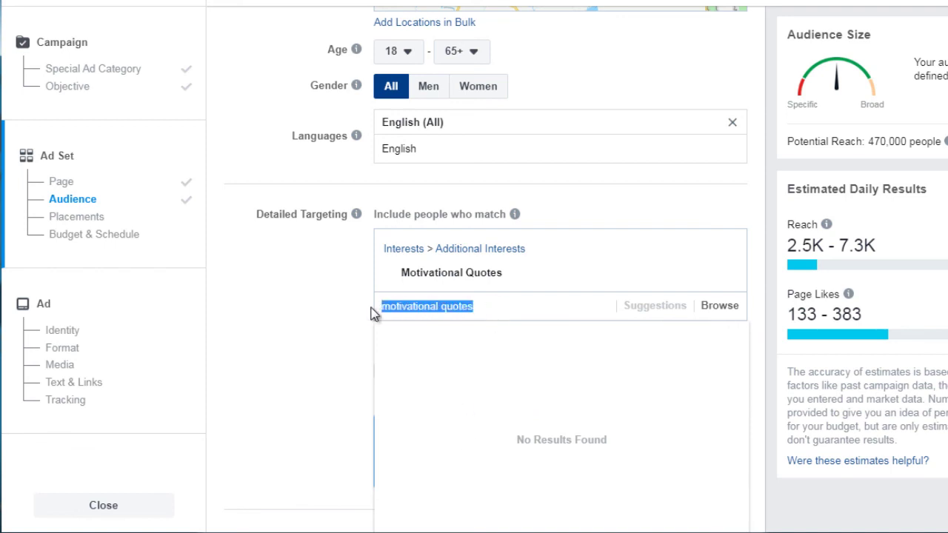
key("BackSpace")
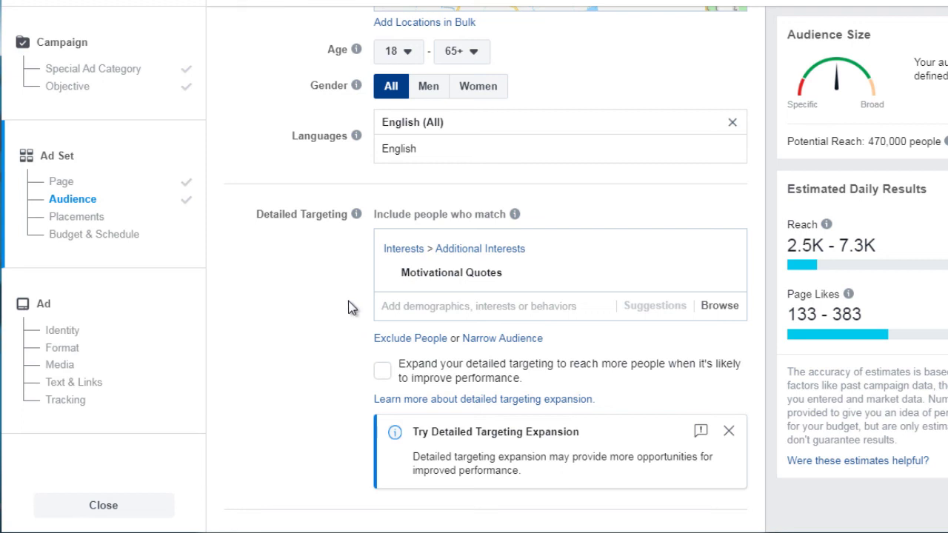
Switch the ad set to Edit Placements and examine the device, platform and feed placement options
scroll(349, 307, "down", 1)
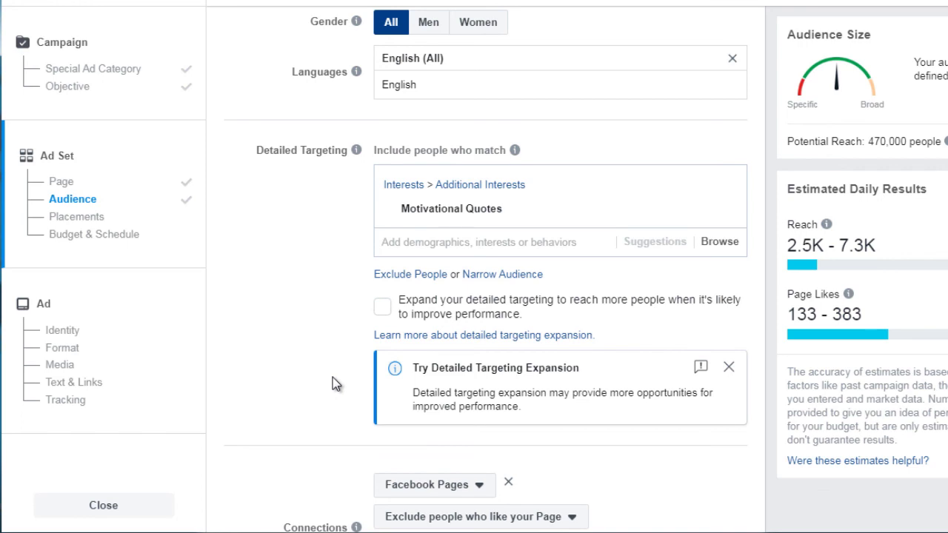
scroll(333, 377, "down", 8)
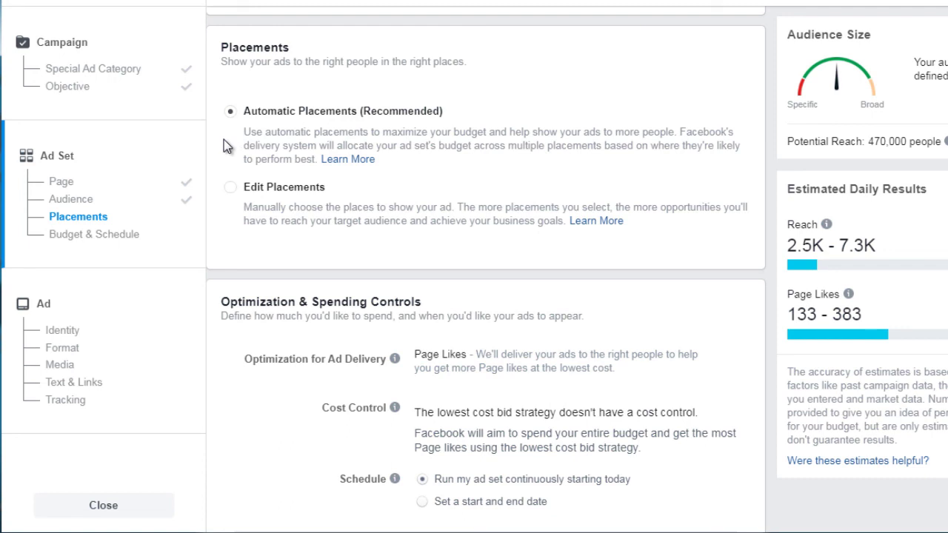
left_click(231, 189)
scroll(223, 268, "down", 1)
scroll(222, 268, "down", 2)
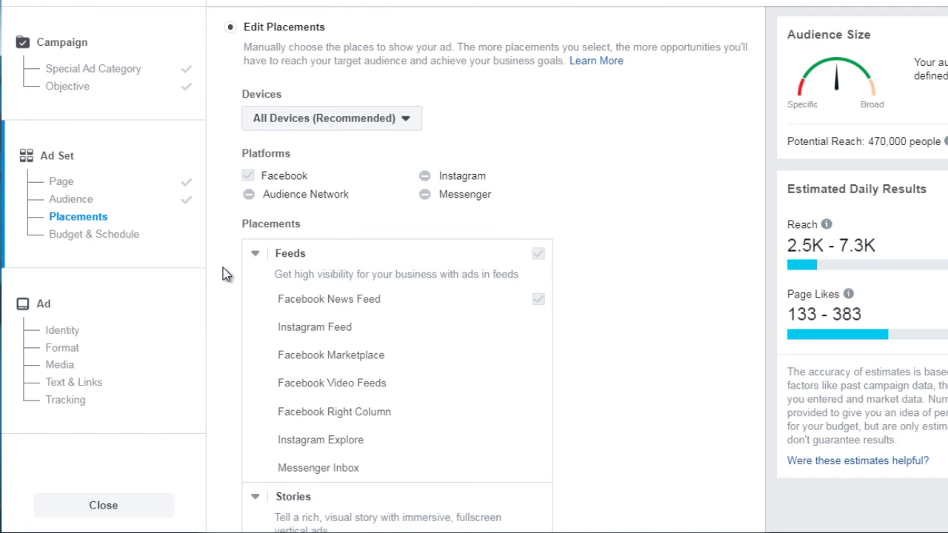
left_click(334, 130)
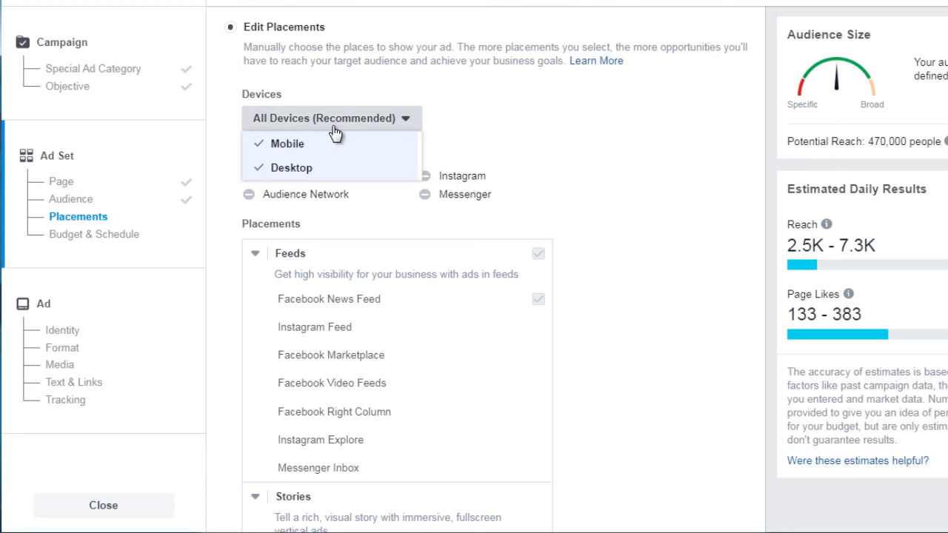
left_click(228, 230)
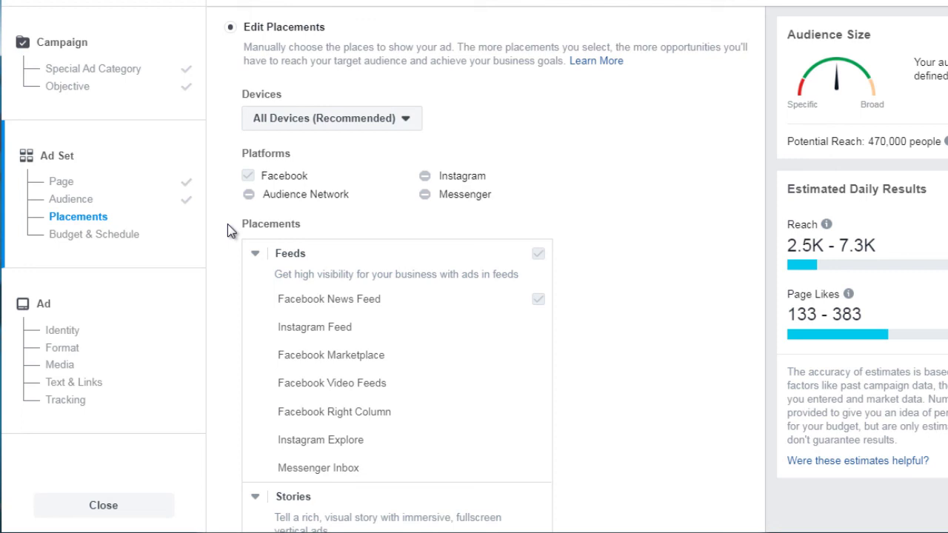
scroll(227, 224, "down", 2)
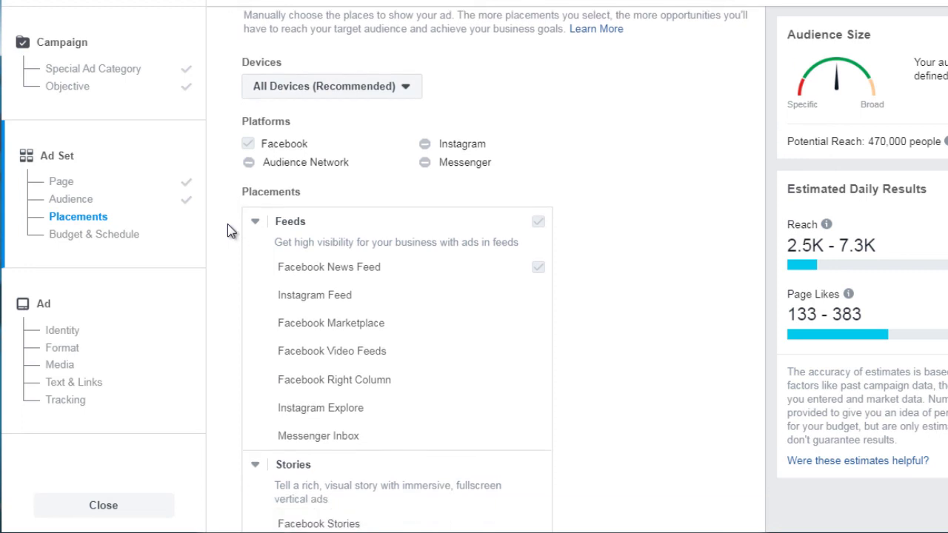
scroll(227, 223, "up", 4)
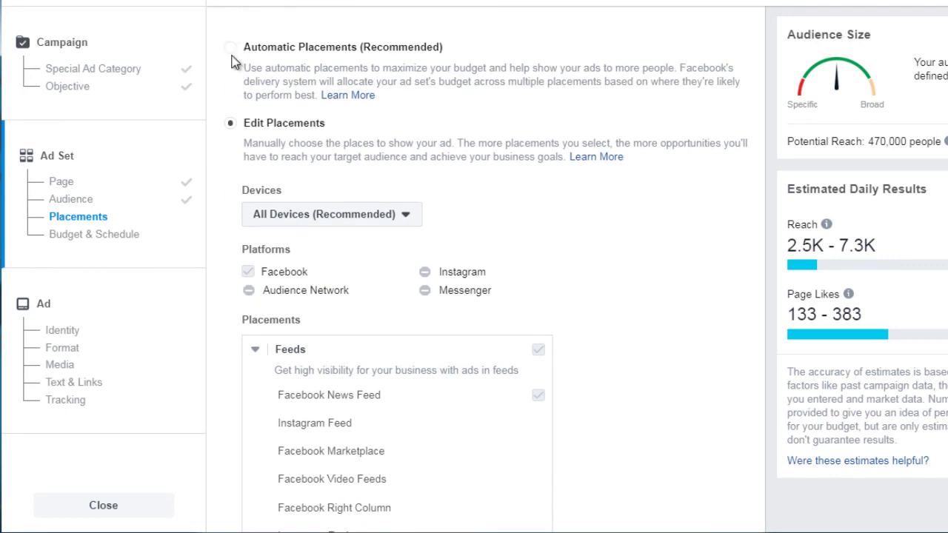
Select Automatic Placements for the ad set and continue to the ad setup
left_click(232, 48)
scroll(226, 285, "down", 10)
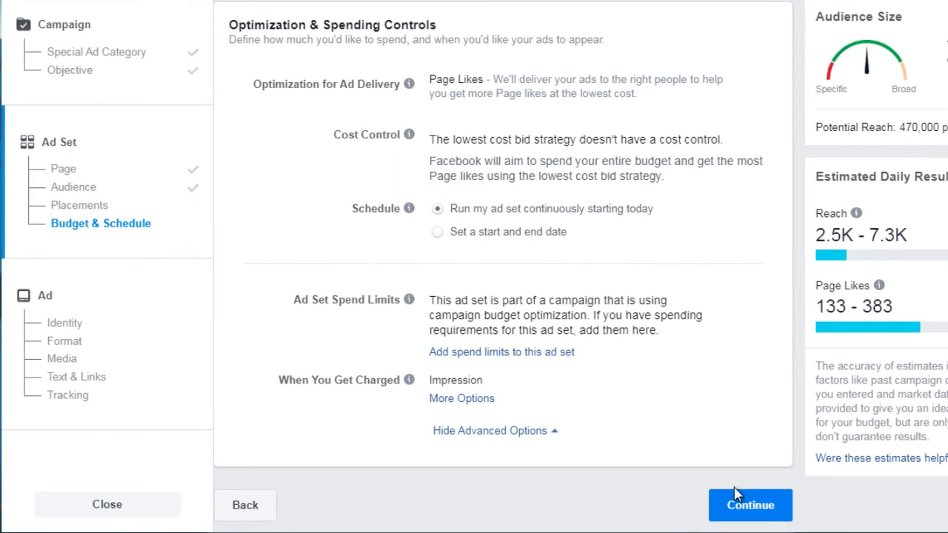
left_click(752, 506)
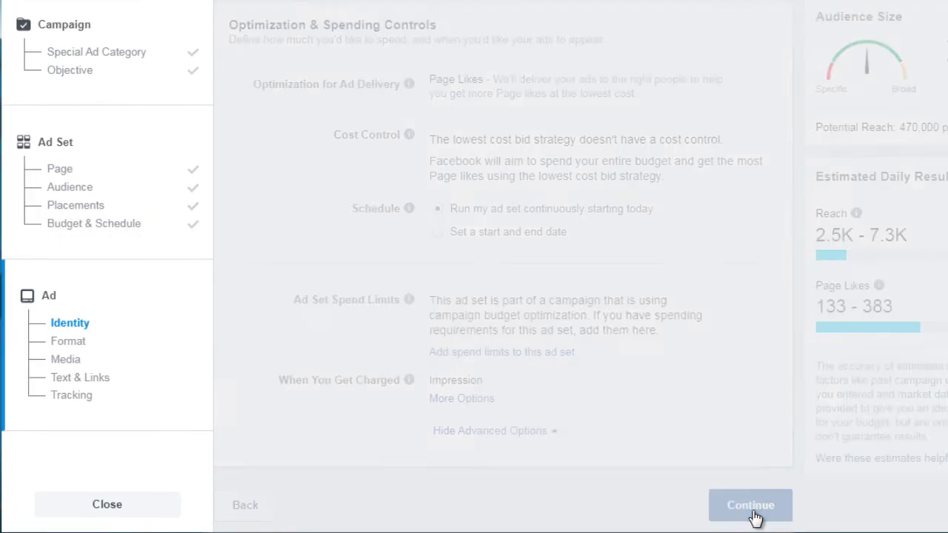